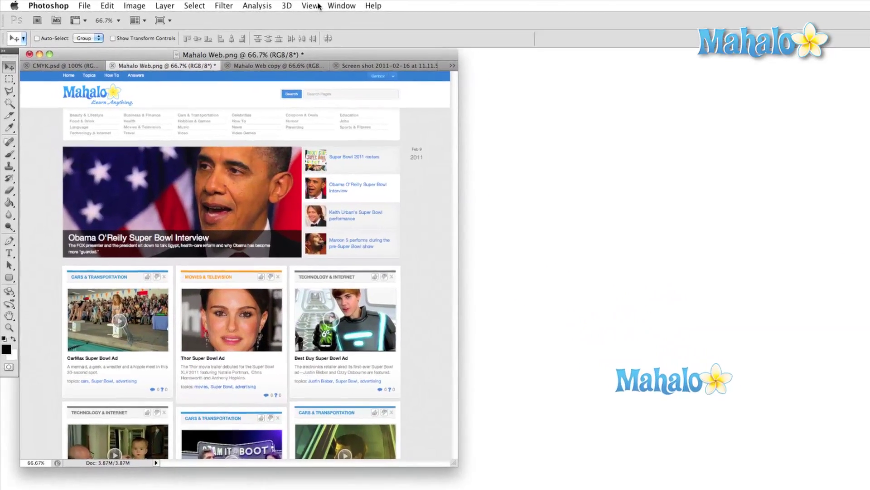
Browse the View menu's Zoom, Screen Mode and Show submenus, then close the menu
click(233, 4)
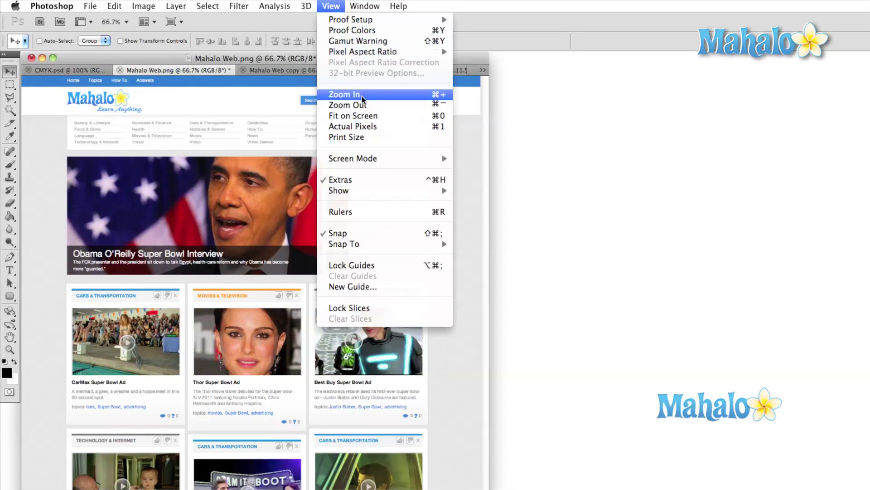
mouse_move(367, 160)
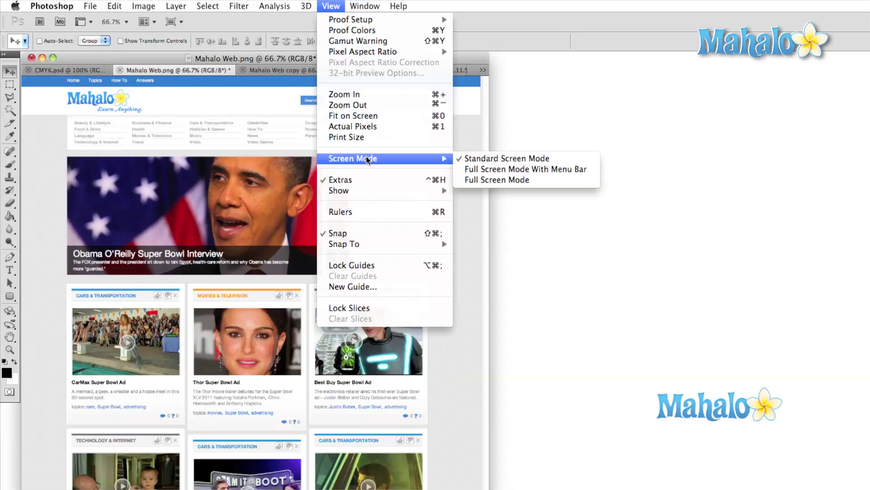
mouse_move(370, 190)
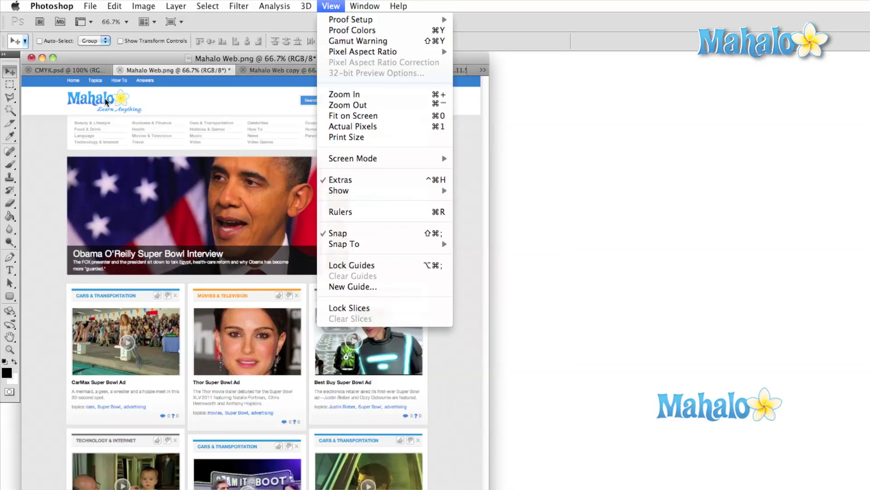
click(89, 71)
Switch to CMYK.psd and proof it as the Working Magenta Plate
click(89, 71)
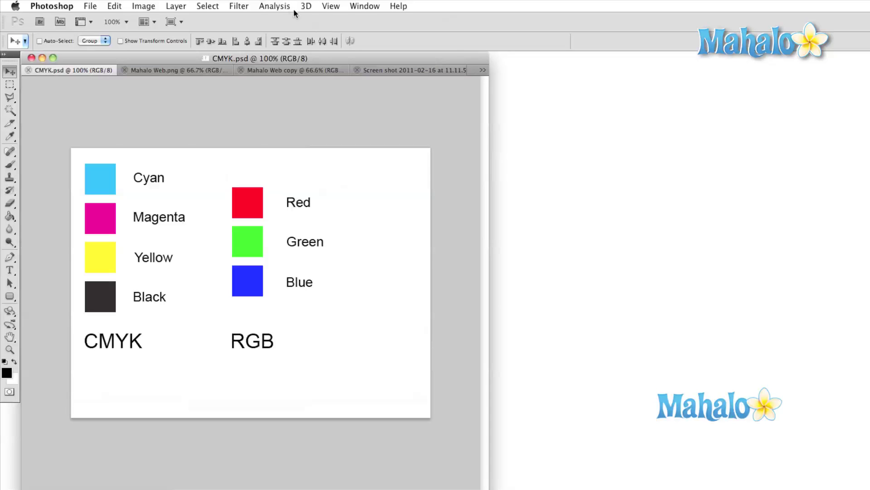
click(331, 6)
mouse_move(358, 21)
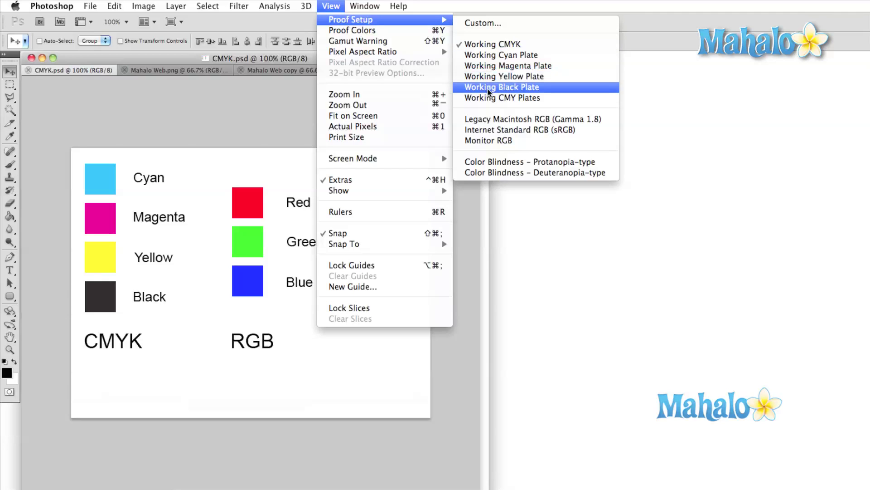
click(484, 67)
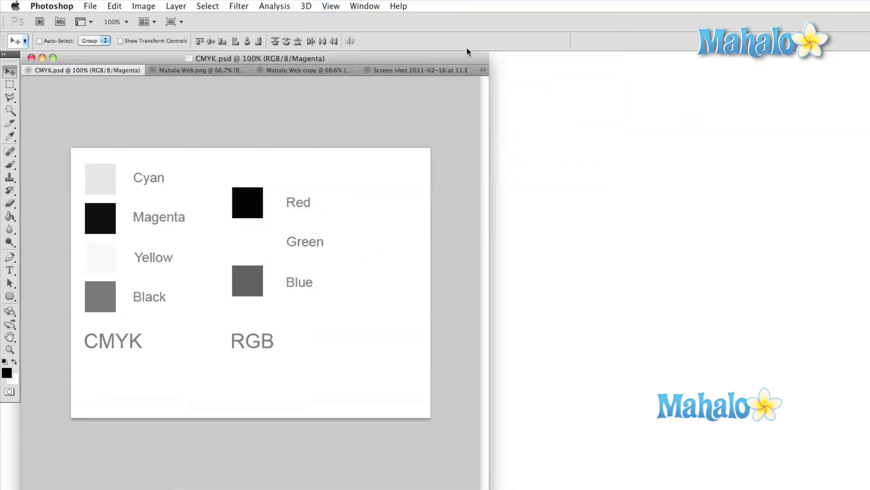
Proof the swatches as the Working Cyan Plate, then as the combined Working CMY Plates
click(341, 4)
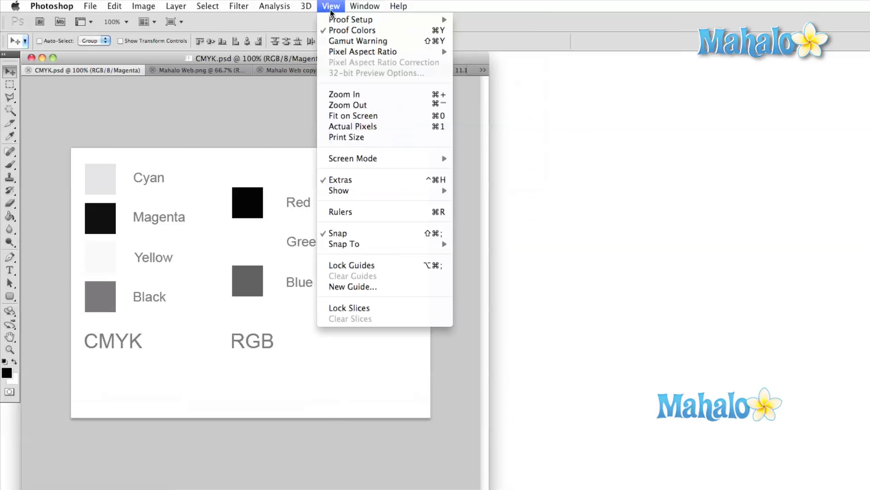
mouse_move(349, 21)
click(521, 54)
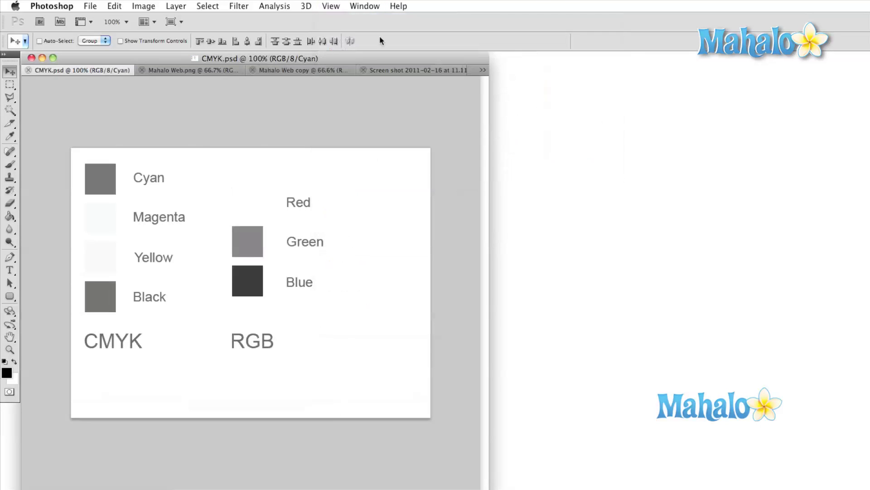
click(335, 6)
mouse_move(343, 51)
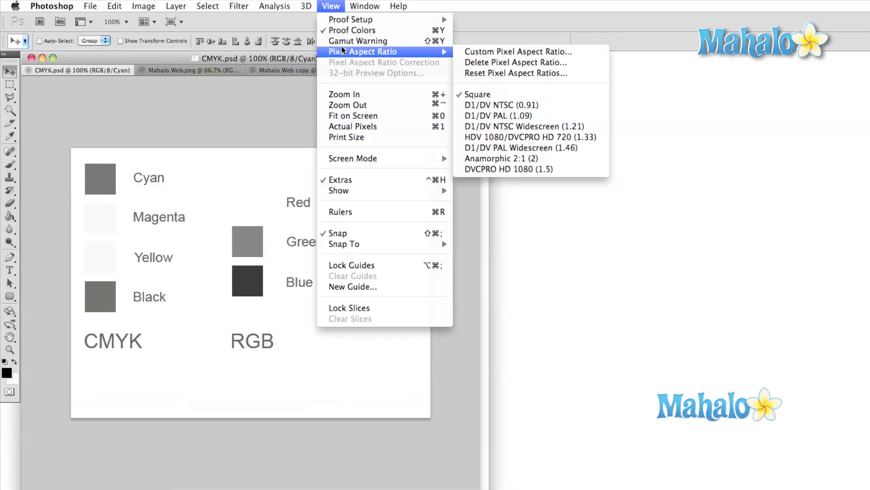
mouse_move(376, 19)
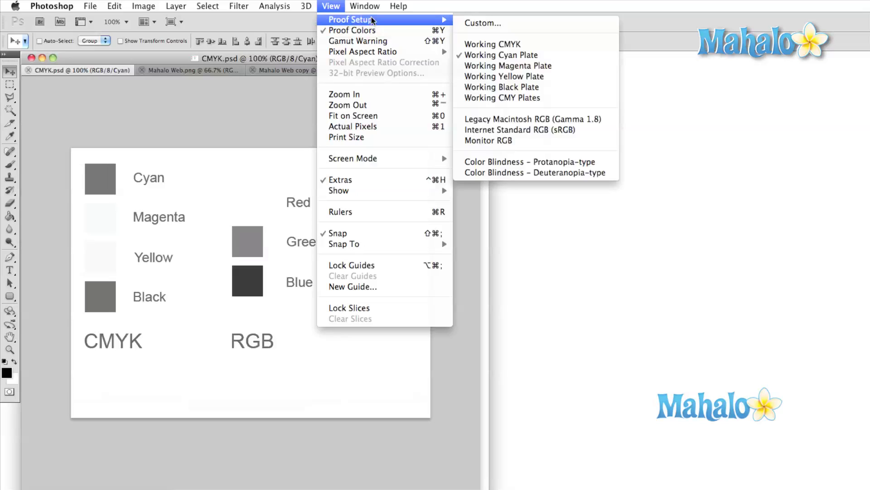
click(520, 99)
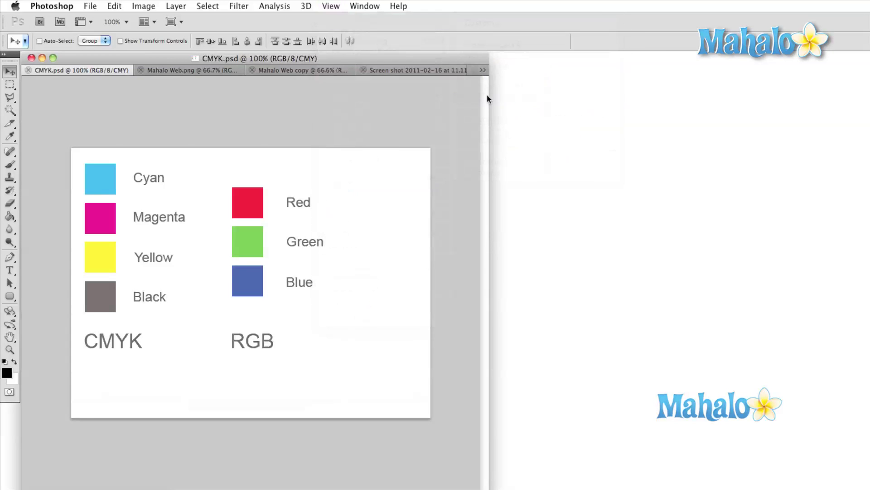
Open the Custom proof condition settings and cancel them without changes
click(328, 6)
mouse_move(366, 22)
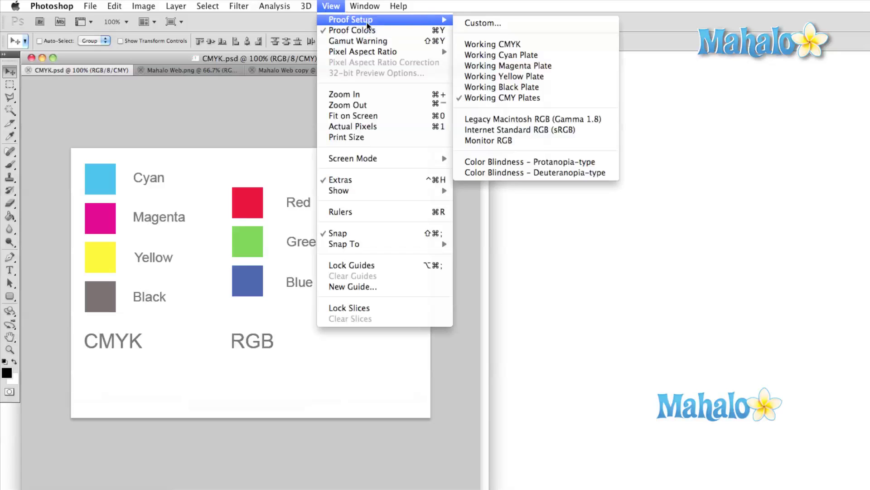
click(466, 26)
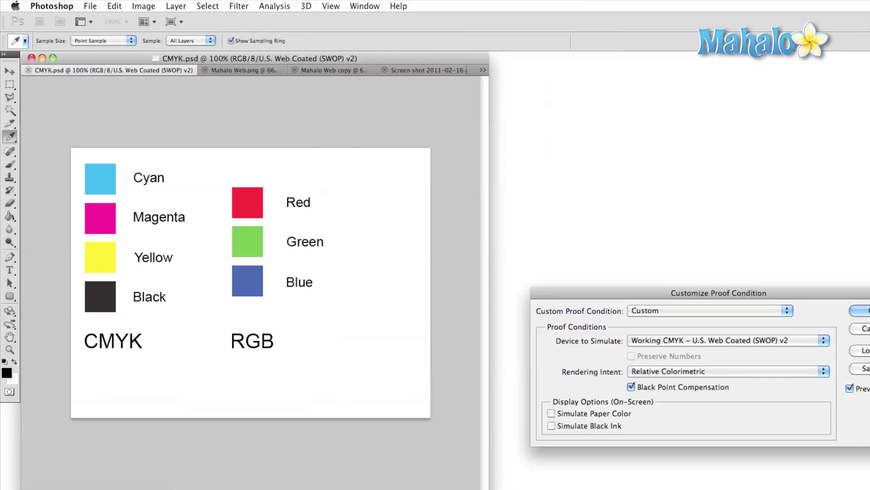
key(Escape)
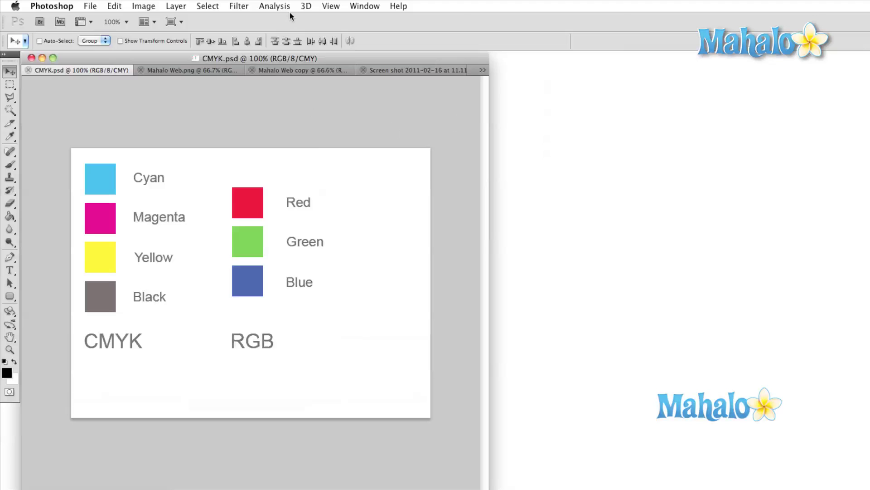
click(331, 6)
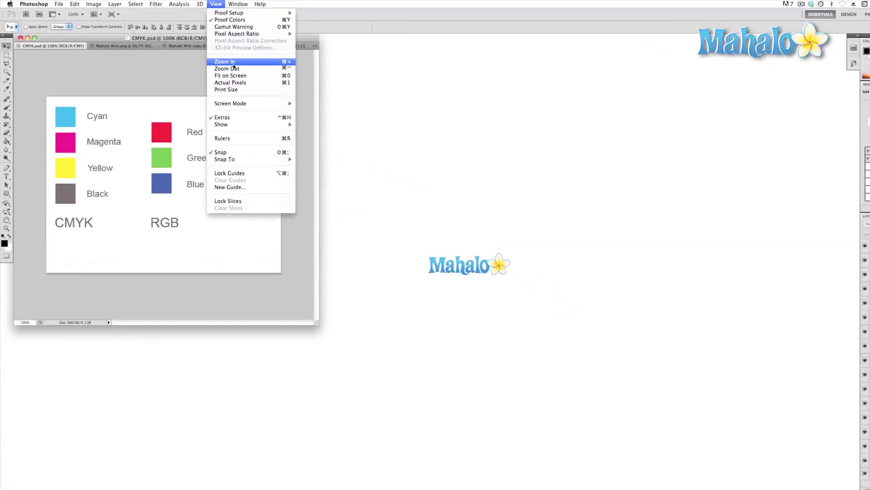
Zoom the swatch chart in to 200%, step in and back out, then Fit on Screen
click(229, 62)
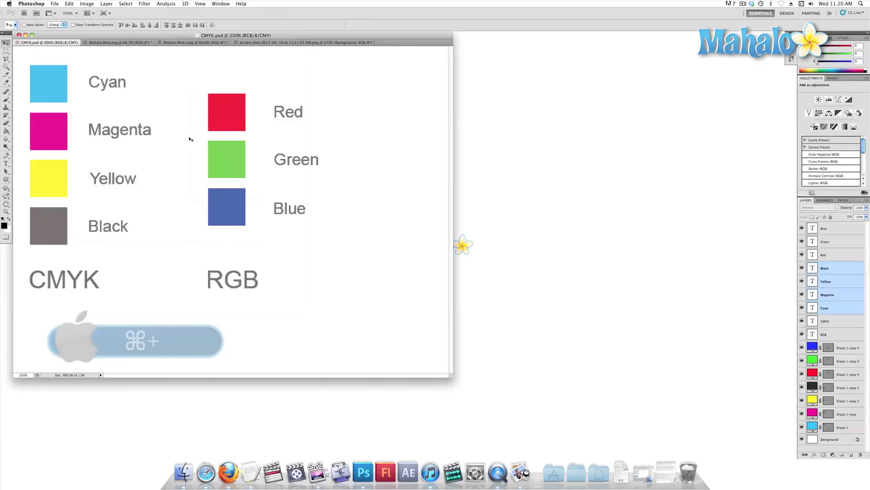
key(super+plus)
key(super+minus)
key(super+minus)
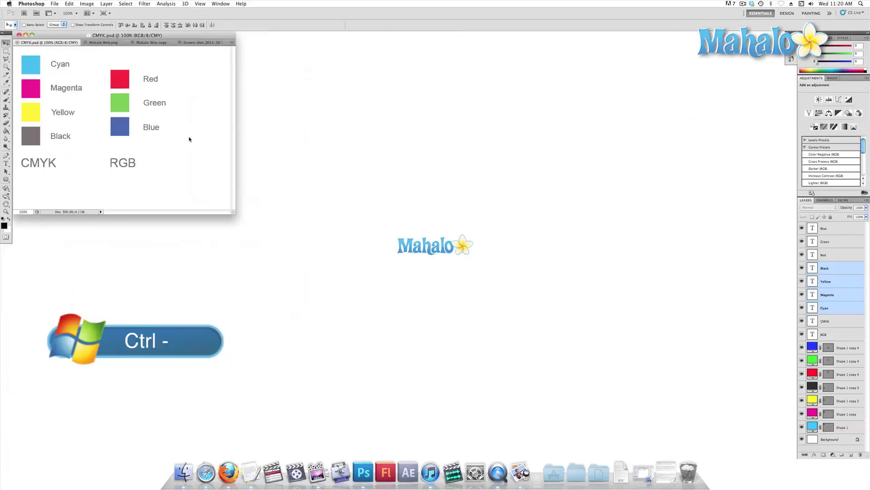
click(201, 4)
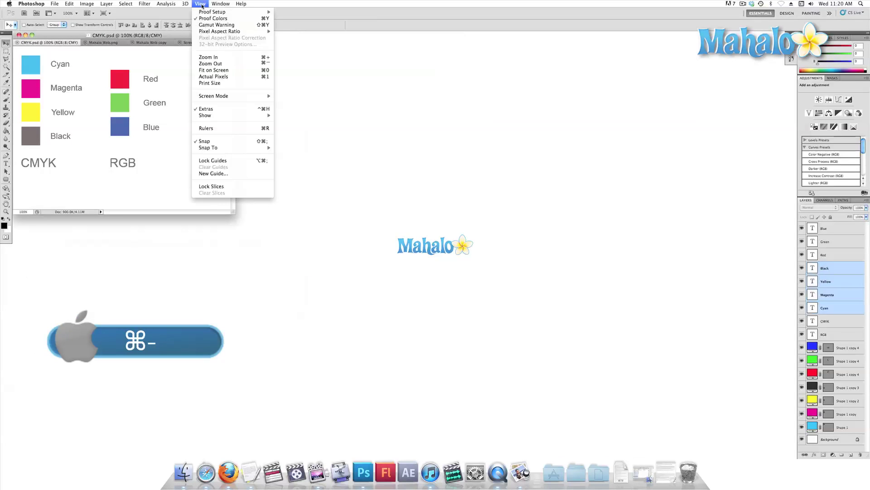
click(220, 70)
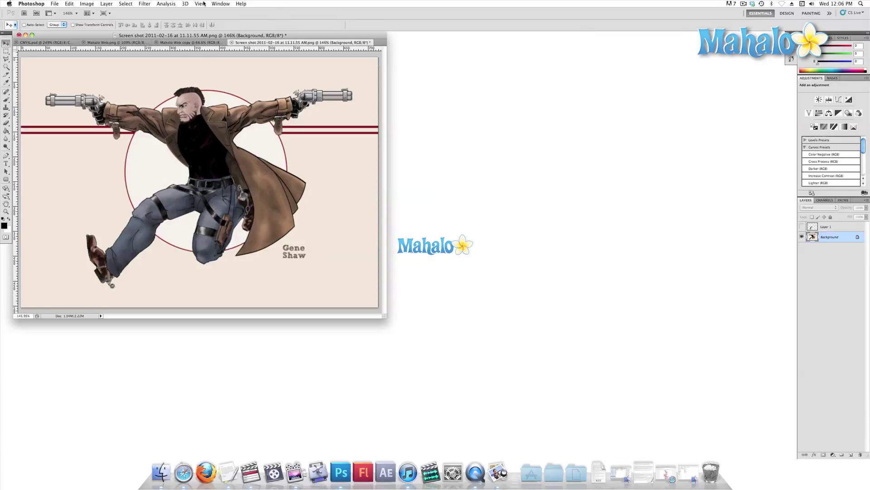
Put the gunslinger illustration in Full Screen Mode with Menu Bar
click(200, 4)
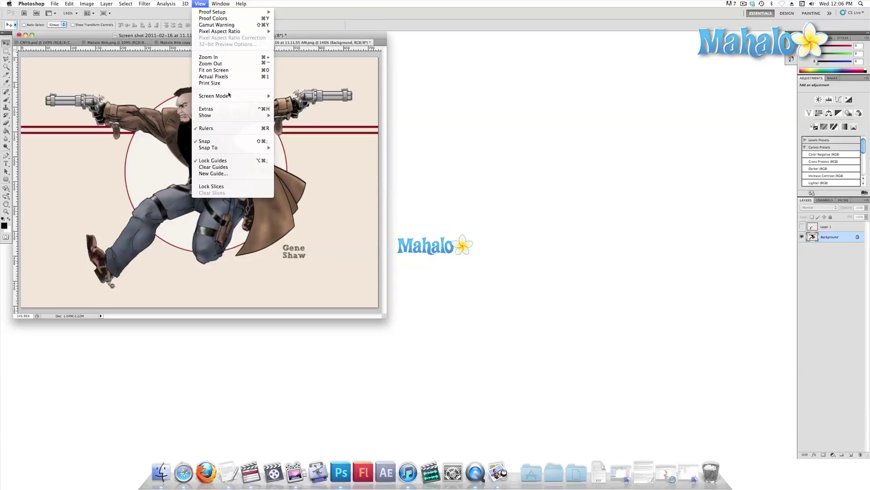
mouse_move(229, 95)
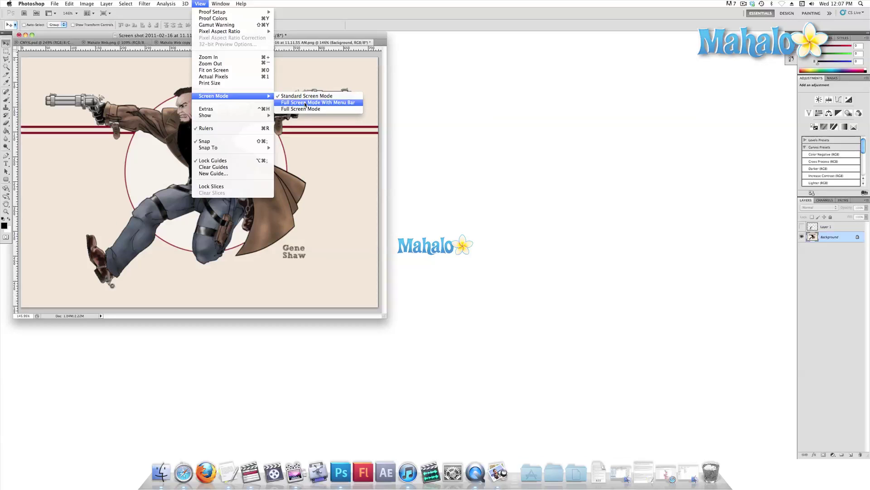
click(305, 104)
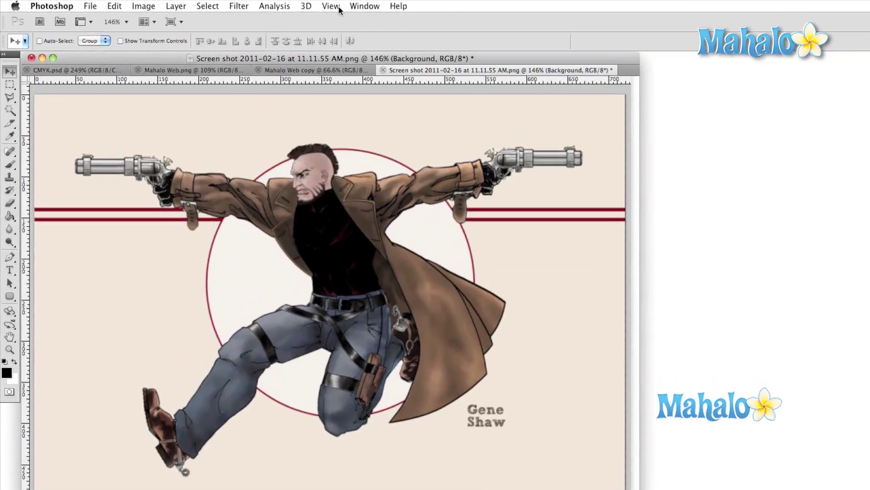
Turn on the grid over the gunslinger illustration via View > Show > Grid, then turn it off
click(273, 5)
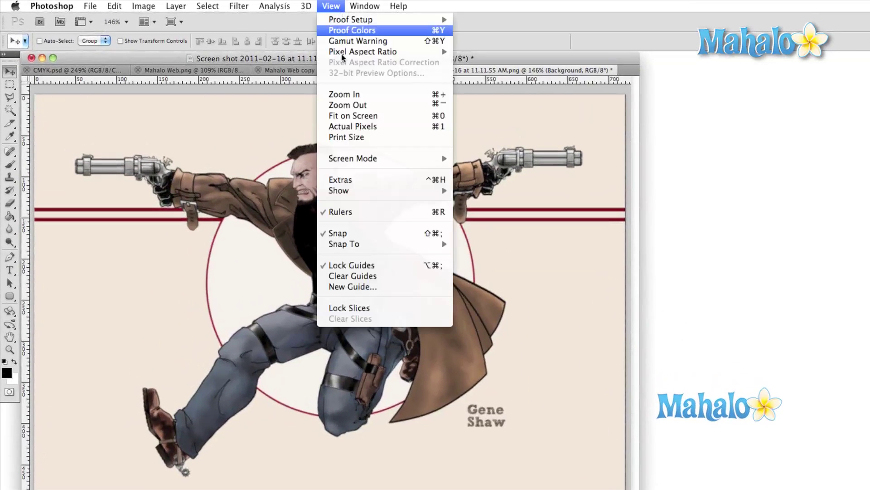
mouse_move(368, 191)
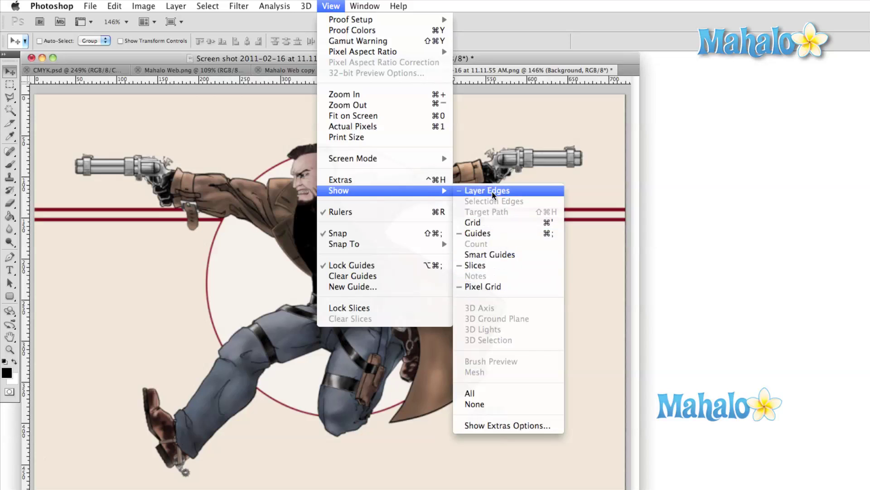
click(487, 223)
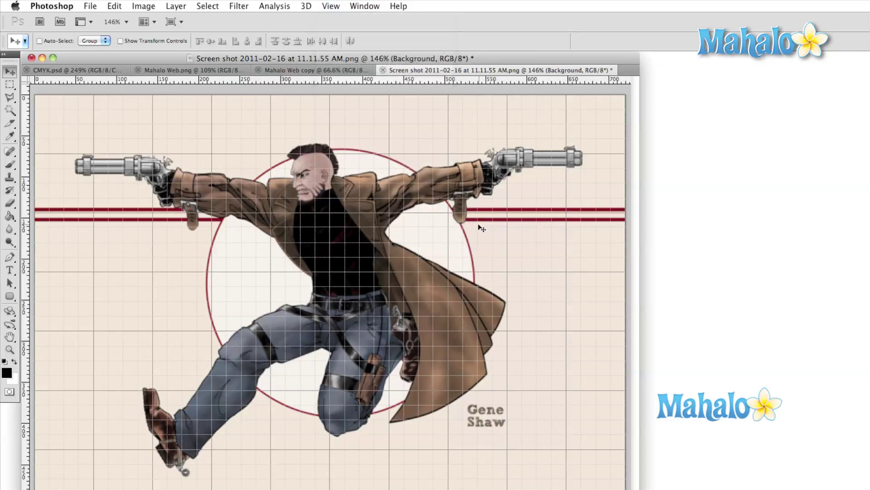
click(334, 7)
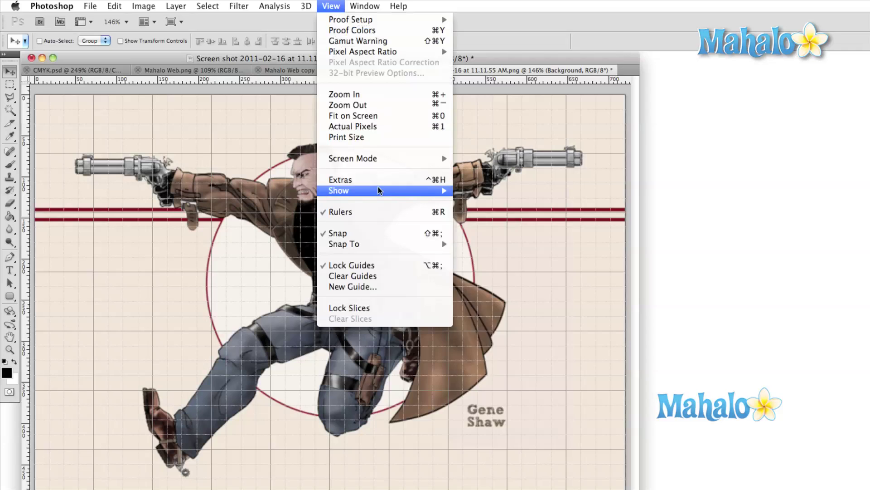
mouse_move(418, 189)
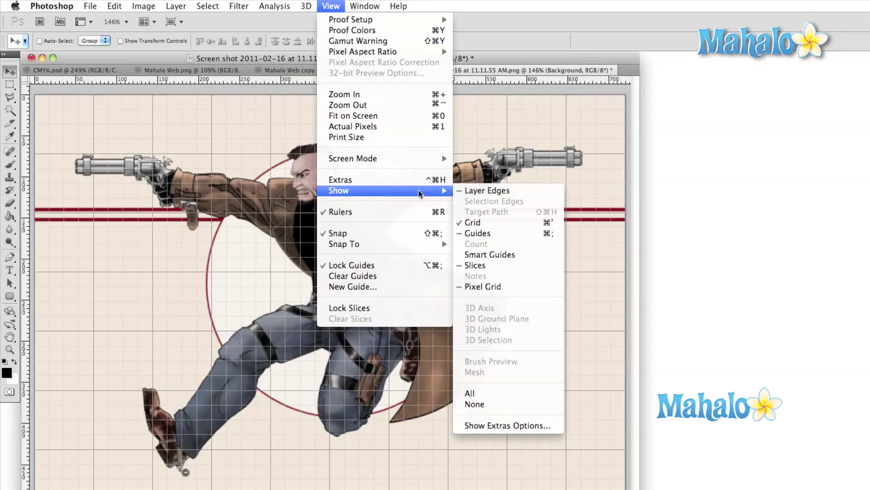
click(469, 222)
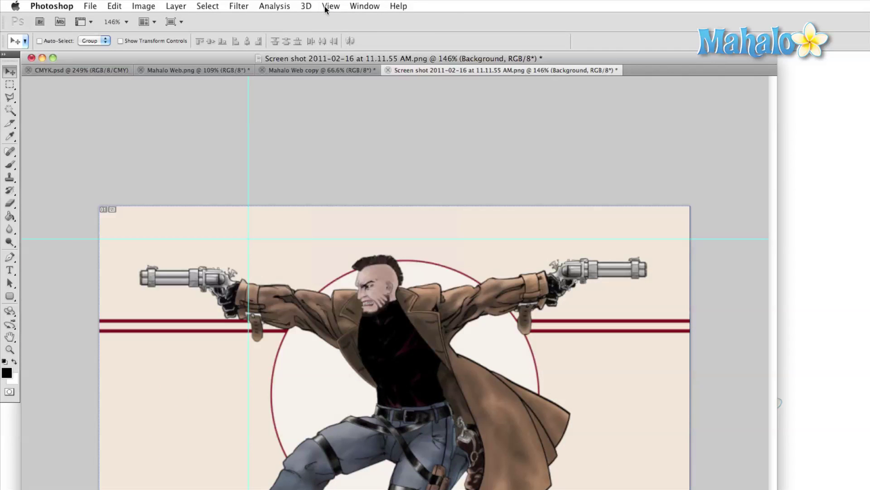
Show rulers, drag a horizontal guide onto the illustration, reposition it, and remove an extra guide
click(325, 6)
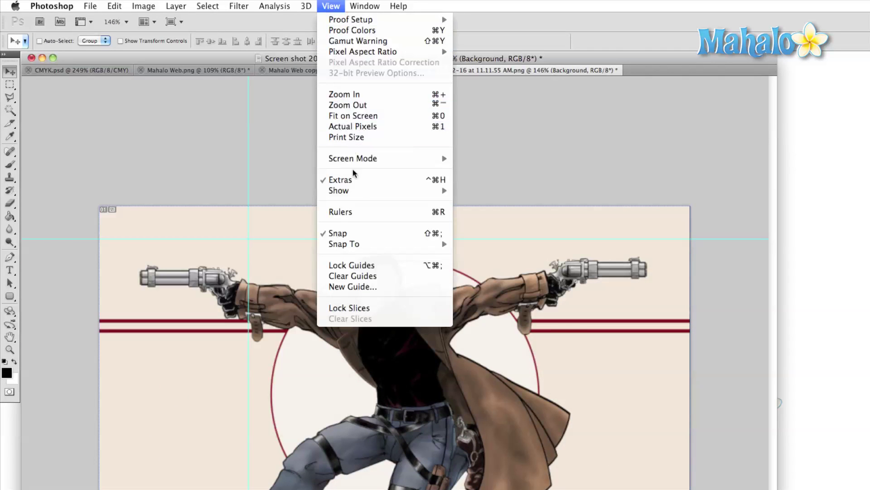
click(359, 211)
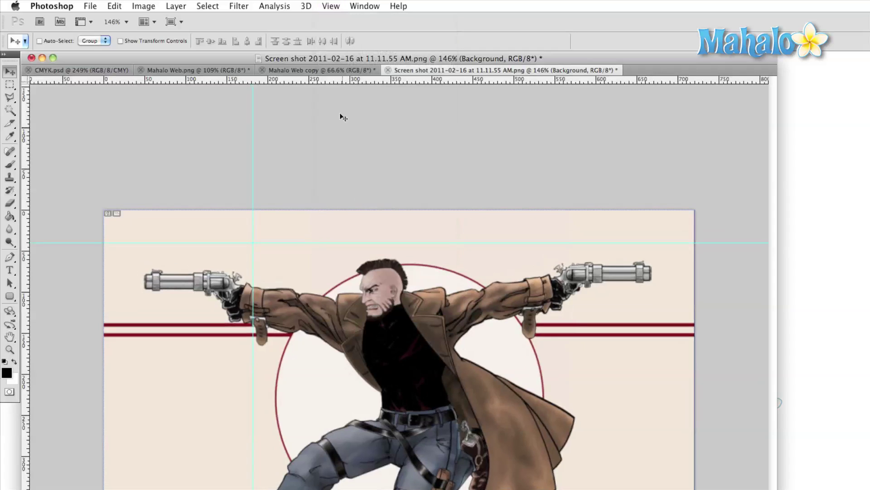
drag(338, 79, 341, 405)
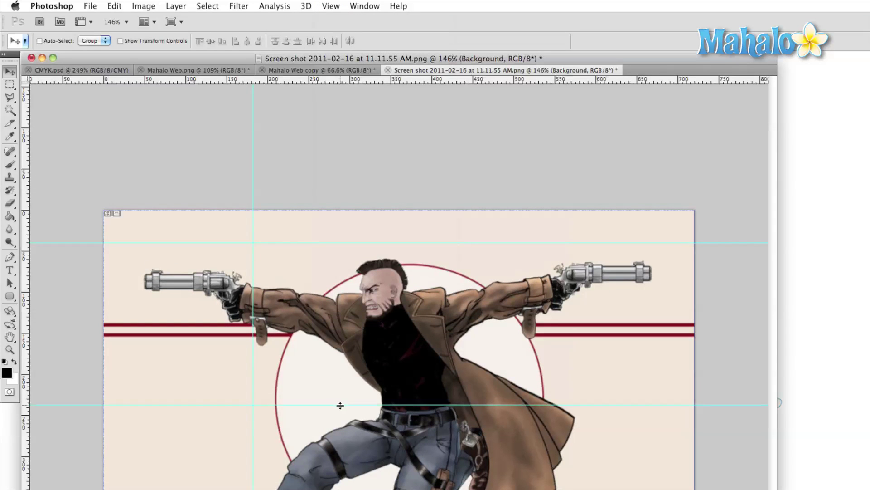
drag(162, 371, 186, 78)
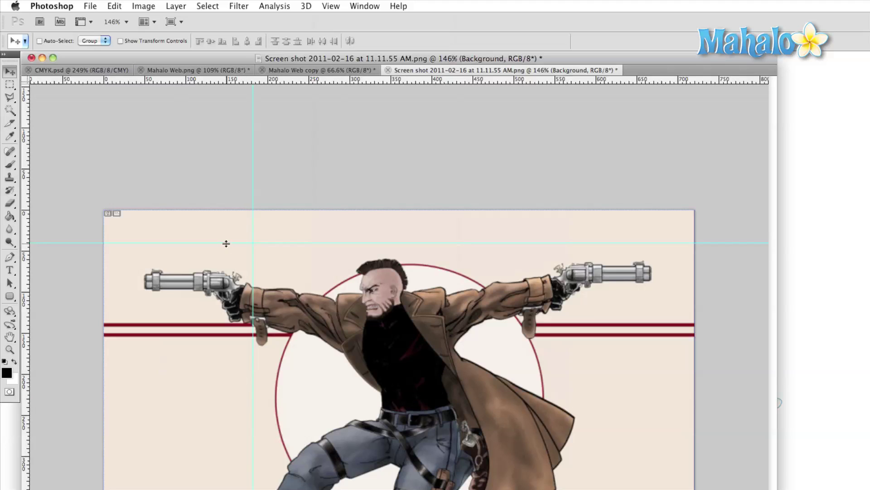
drag(226, 244, 211, 83)
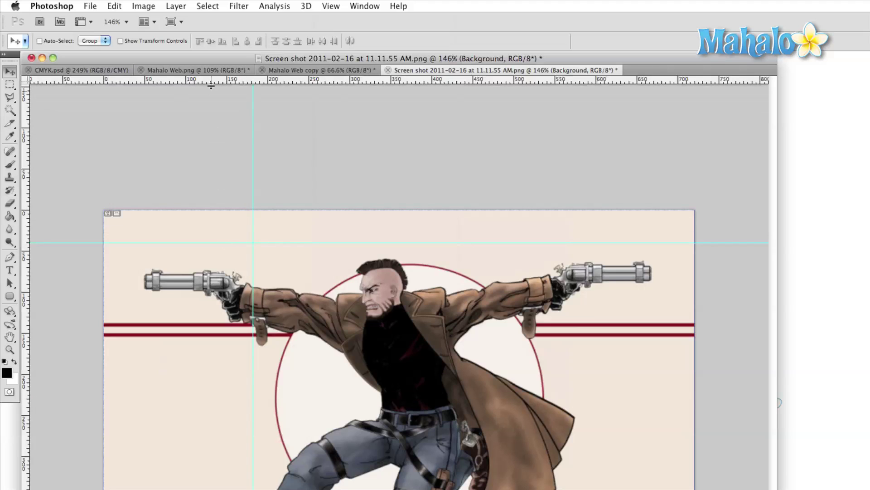
Lock the guides, then clear all guides from the canvas
click(331, 6)
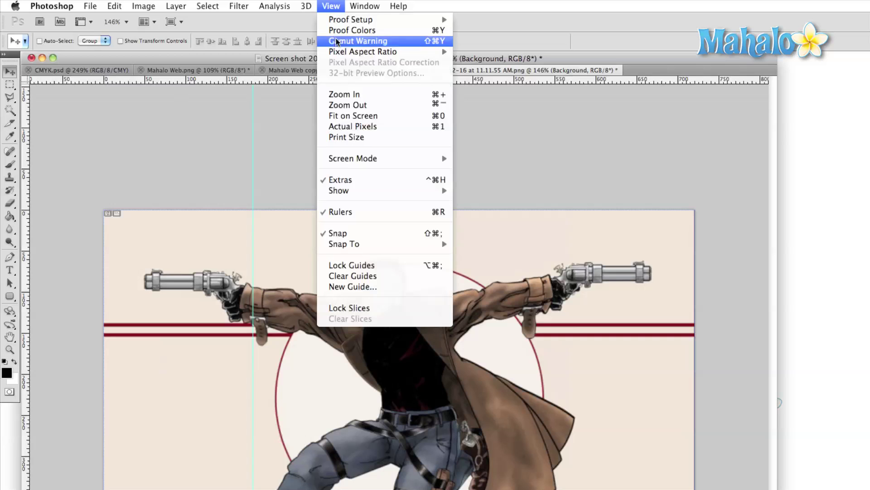
click(354, 265)
click(327, 6)
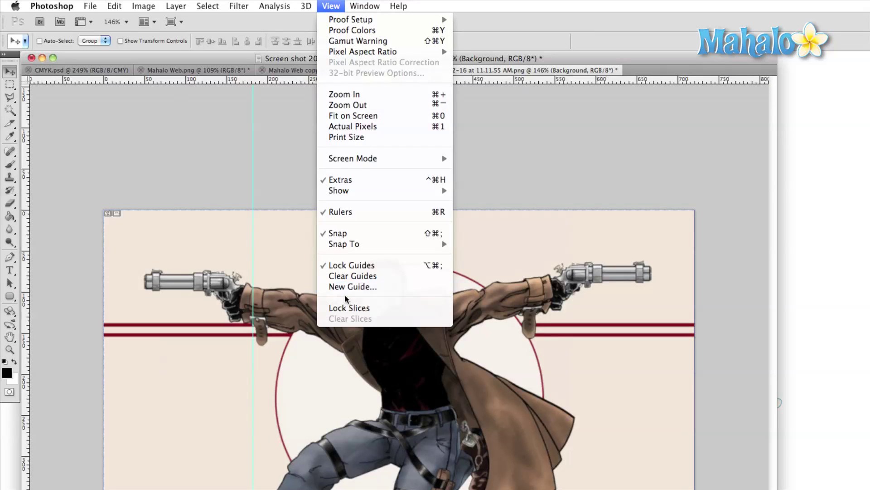
click(352, 276)
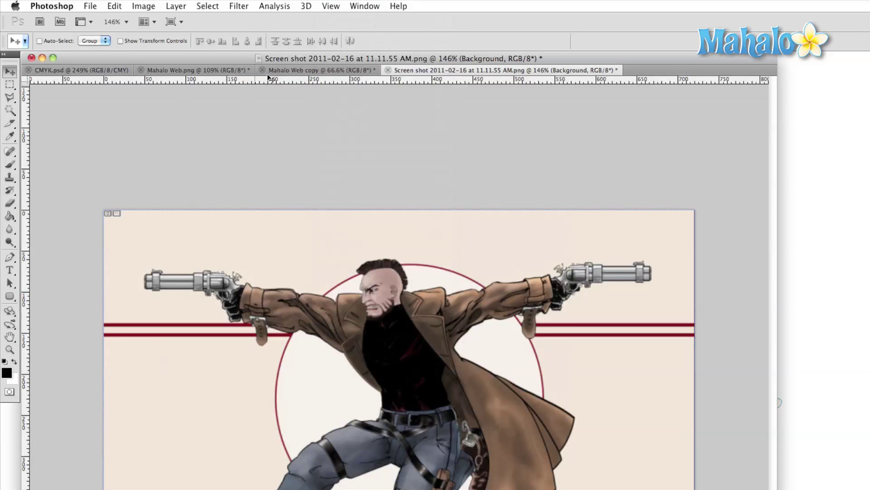
Add a horizontal guide and draw a triangular Polygonal Lasso selection on the lower illustration
drag(267, 82, 254, 382)
key(l)
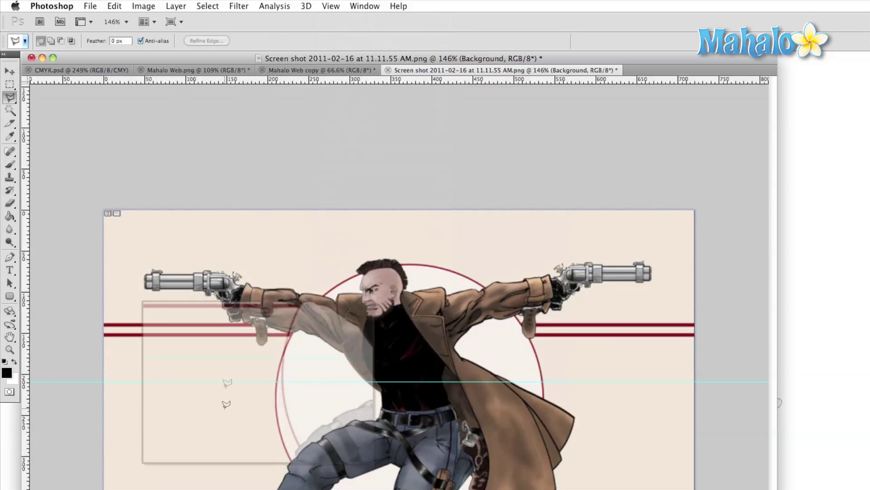
click(186, 447)
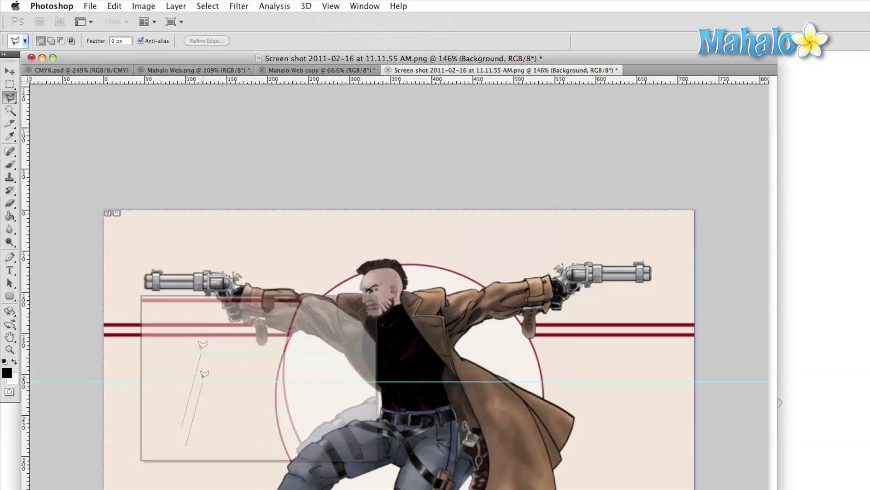
click(202, 382)
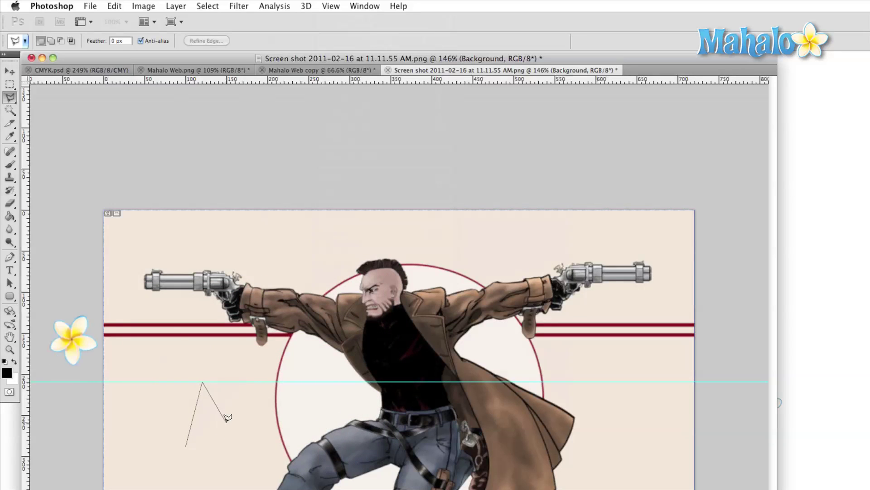
double_click(225, 419)
Toggle Snap To > Document Bounds and switch to the Mahalo Web copy document
click(331, 6)
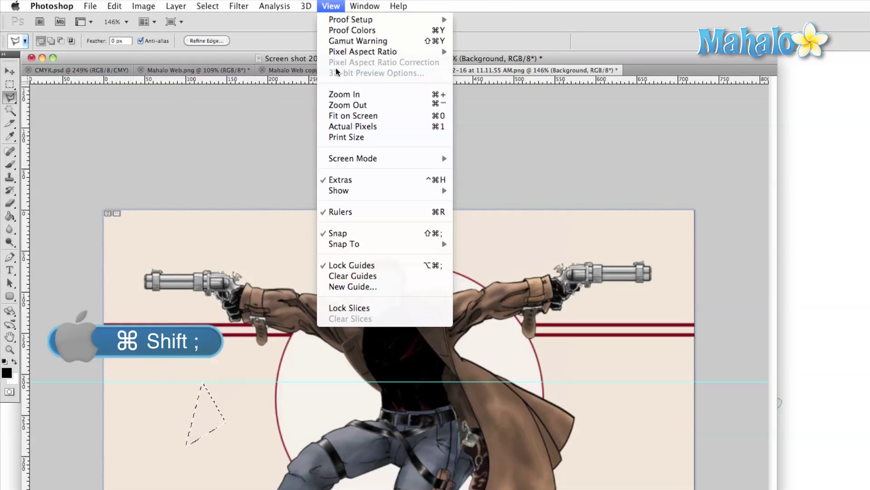
mouse_move(355, 245)
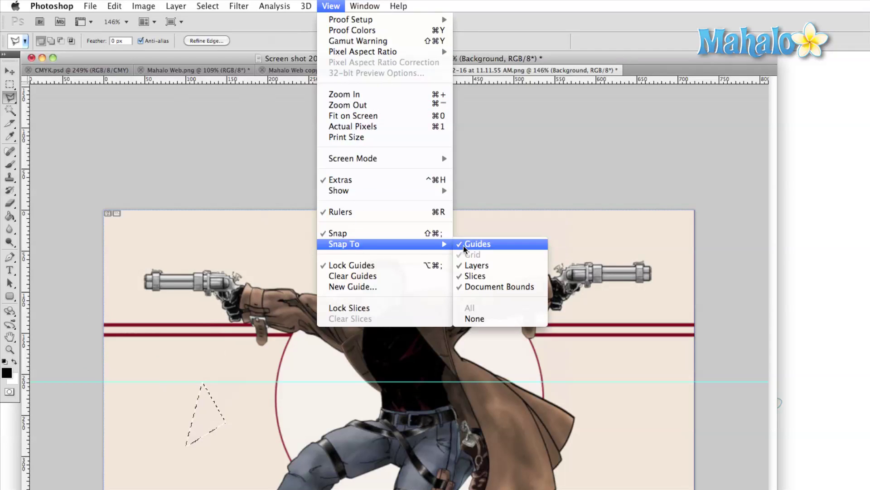
click(482, 288)
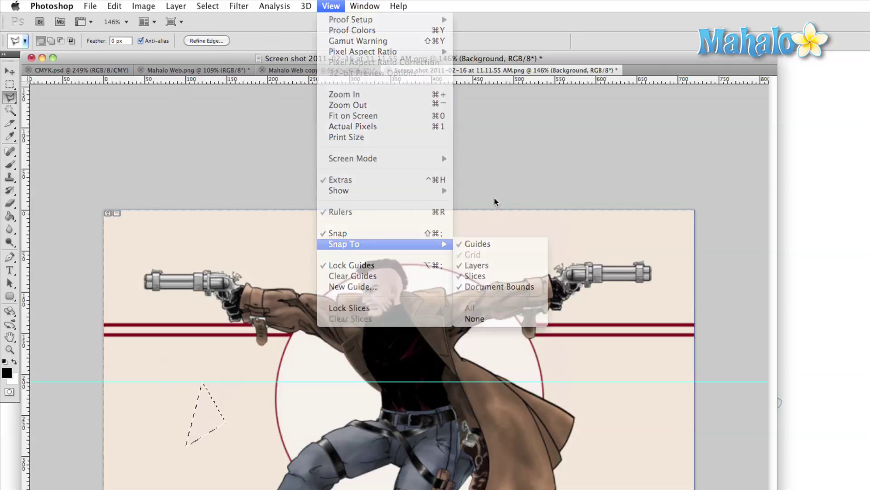
click(345, 69)
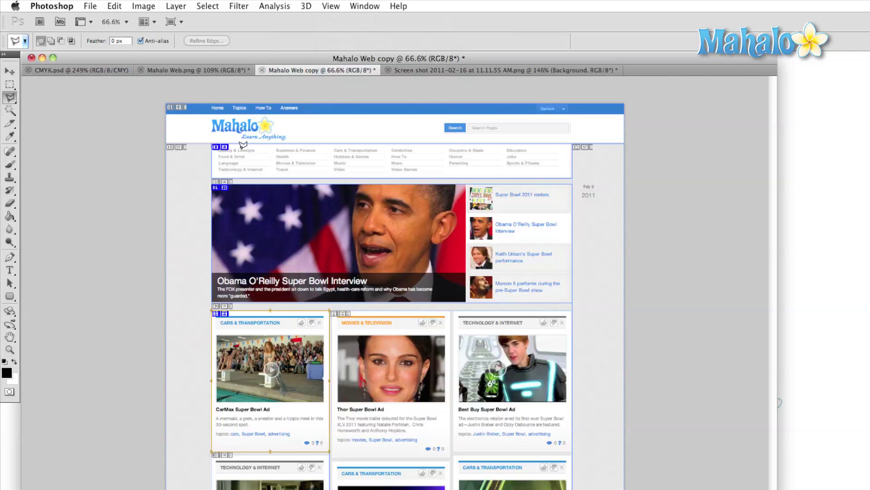
With the Move tool active, lock the Mahalo page's numbered web slices
key(v)
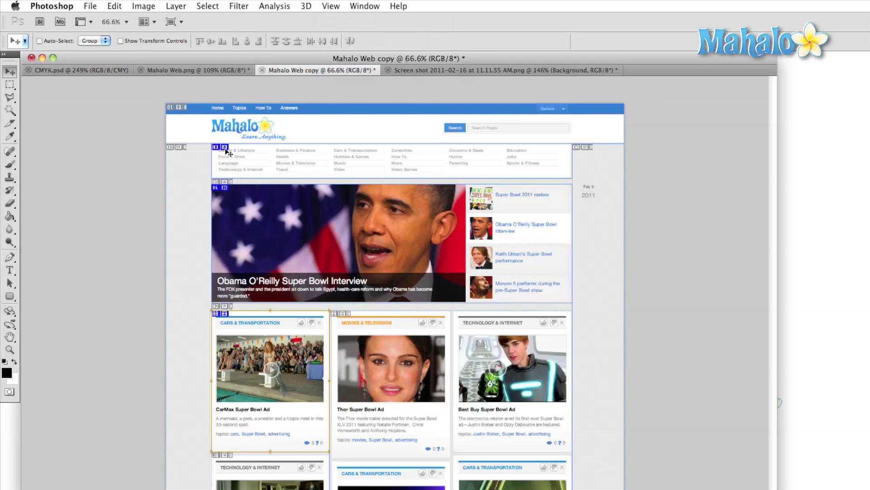
click(331, 5)
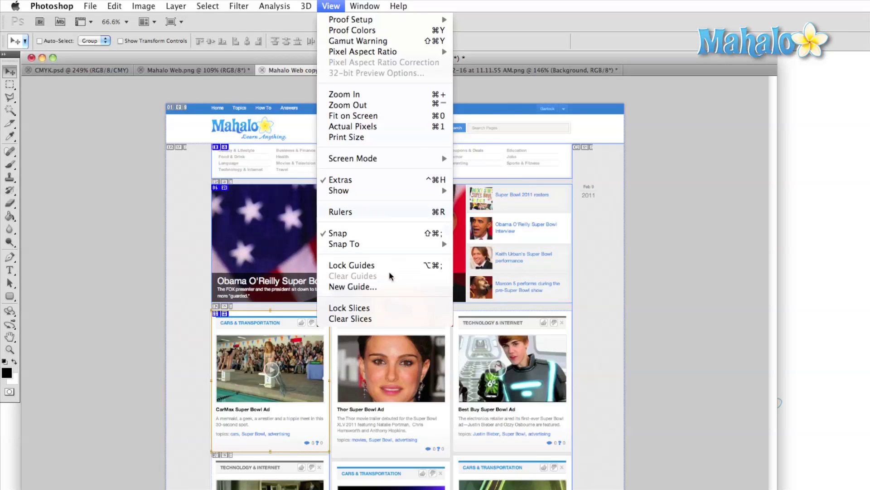
click(388, 309)
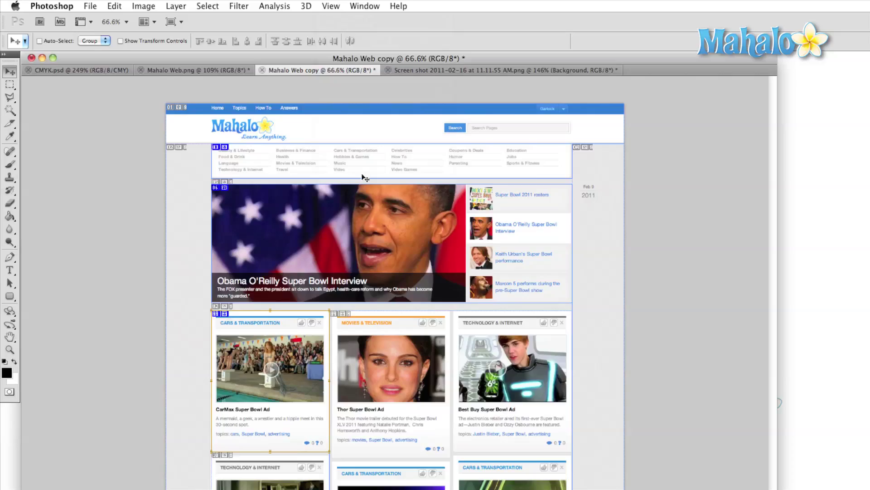